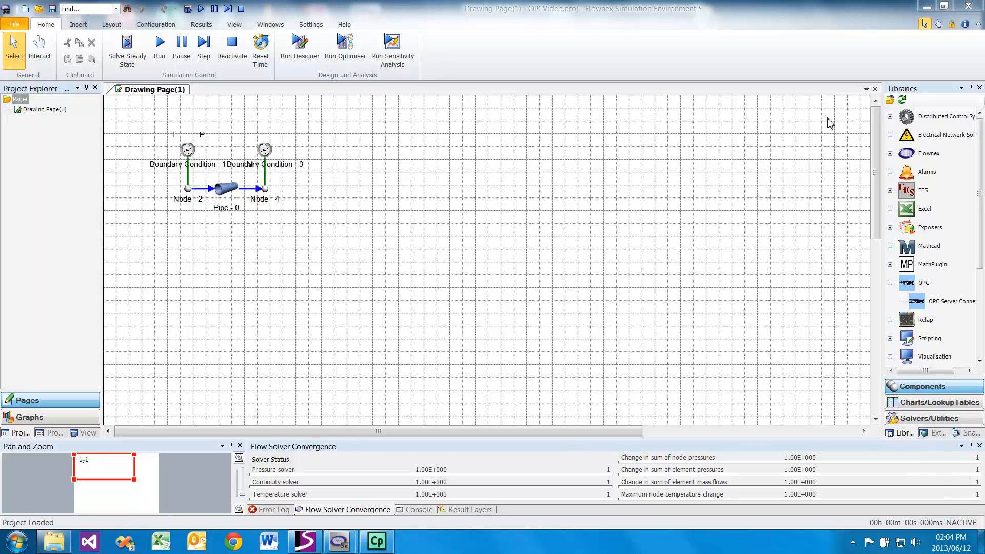
click(890, 117)
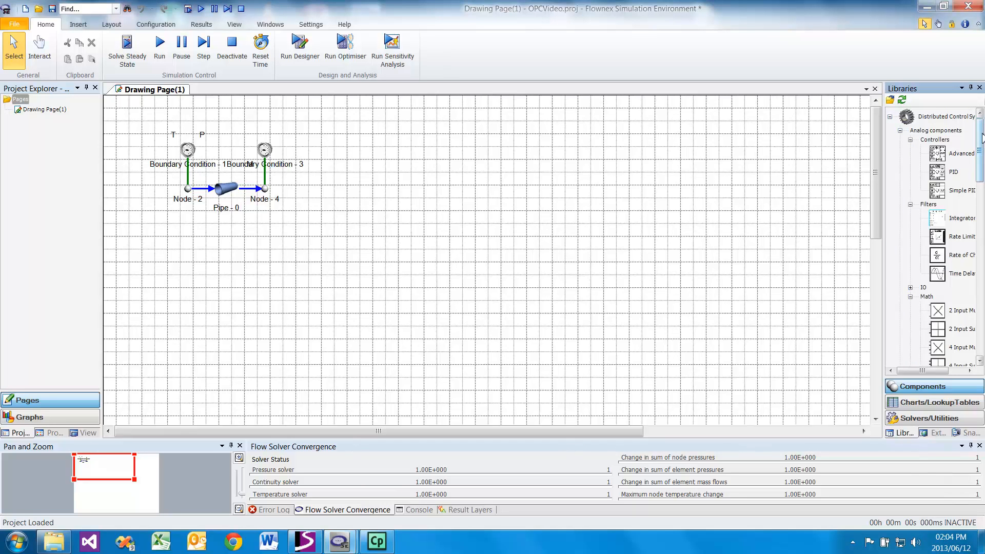
mouse_move(982, 138)
mouse_down()
mouse_move(982, 184)
mouse_move(981, 134)
mouse_up()
click(890, 117)
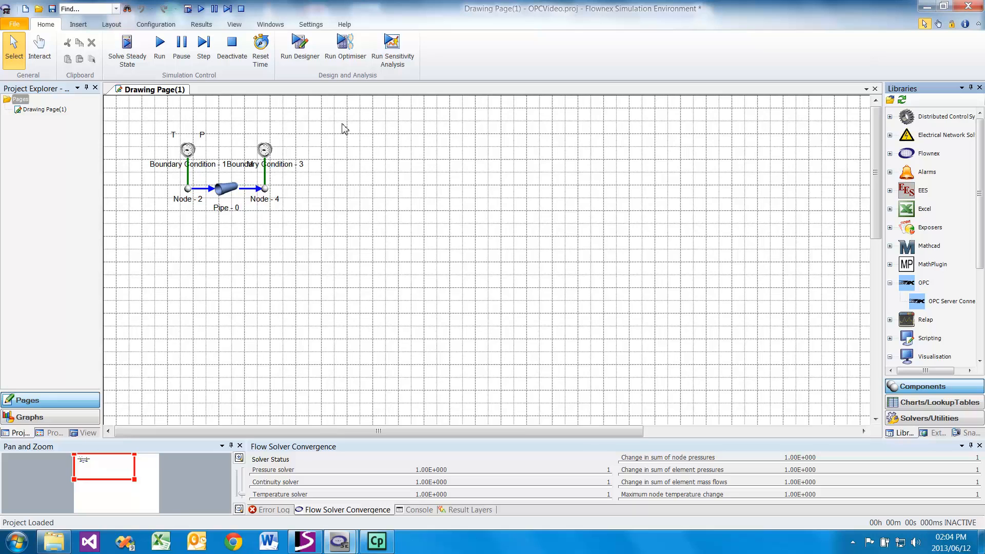
click(952, 306)
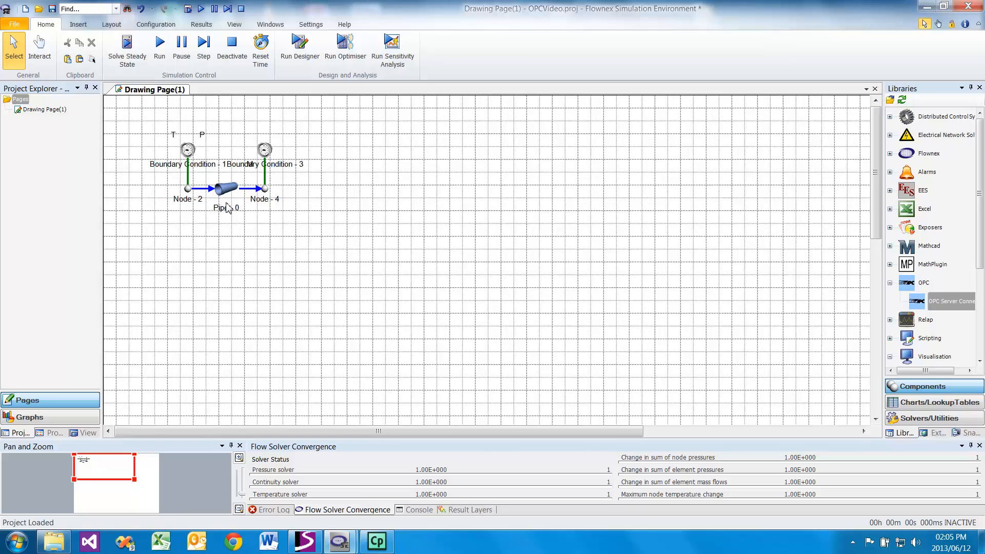
Review the inputs of both boundary conditions and the pipe, and check the Softing OPC Toolbox Demo Server window
click(193, 152)
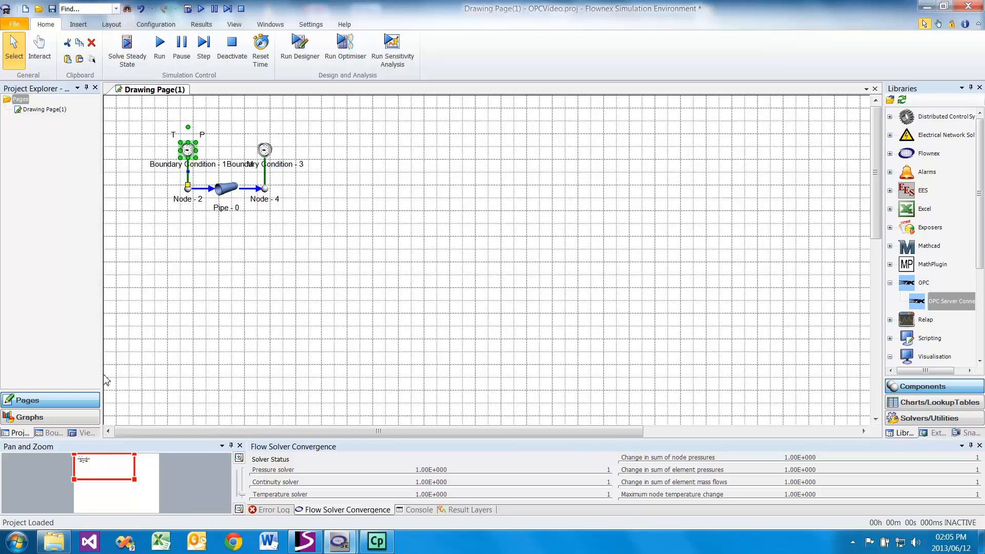
click(53, 433)
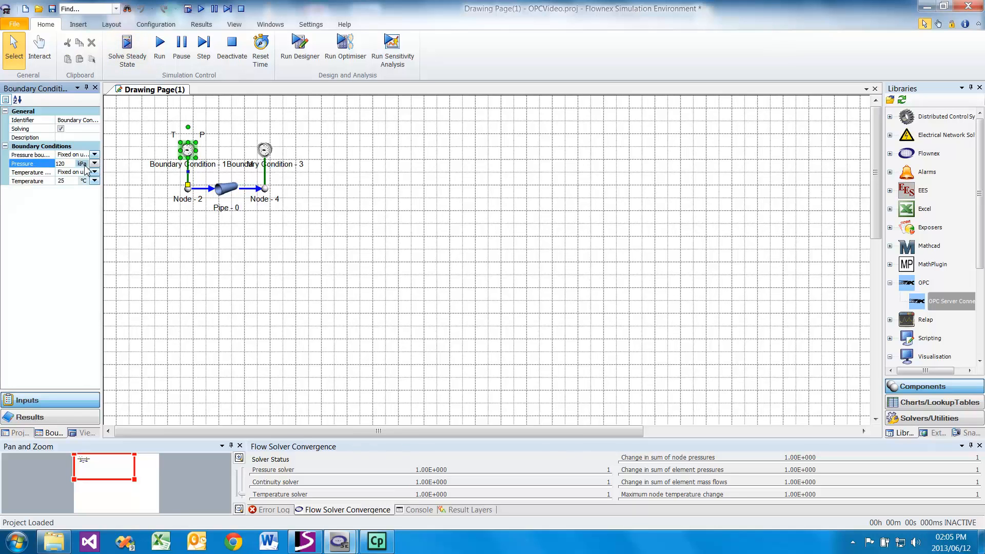
click(265, 152)
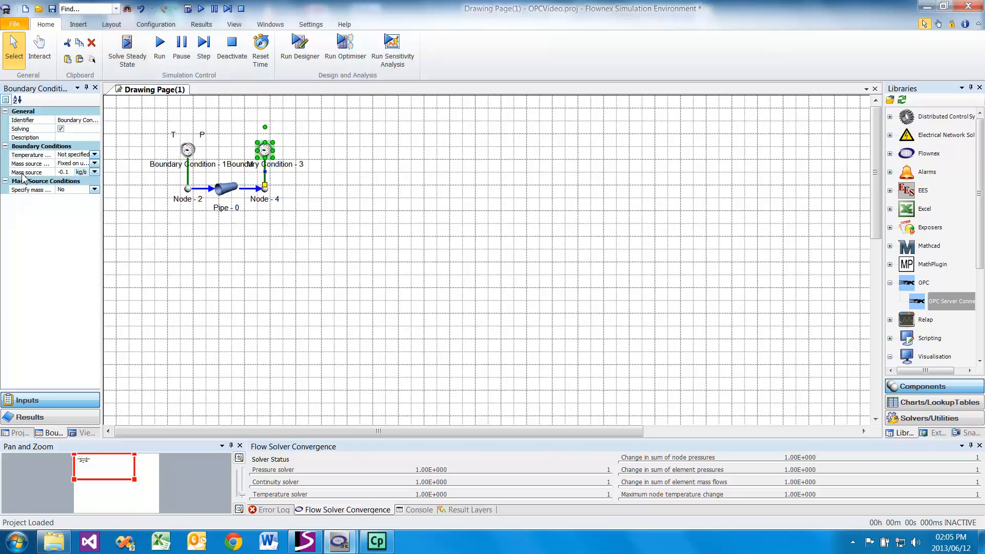
click(224, 190)
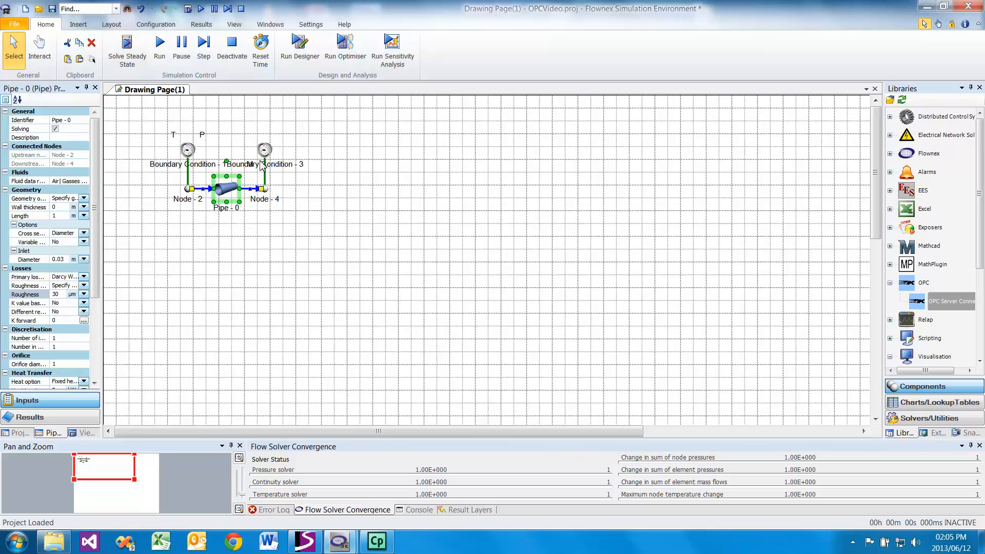
click(189, 149)
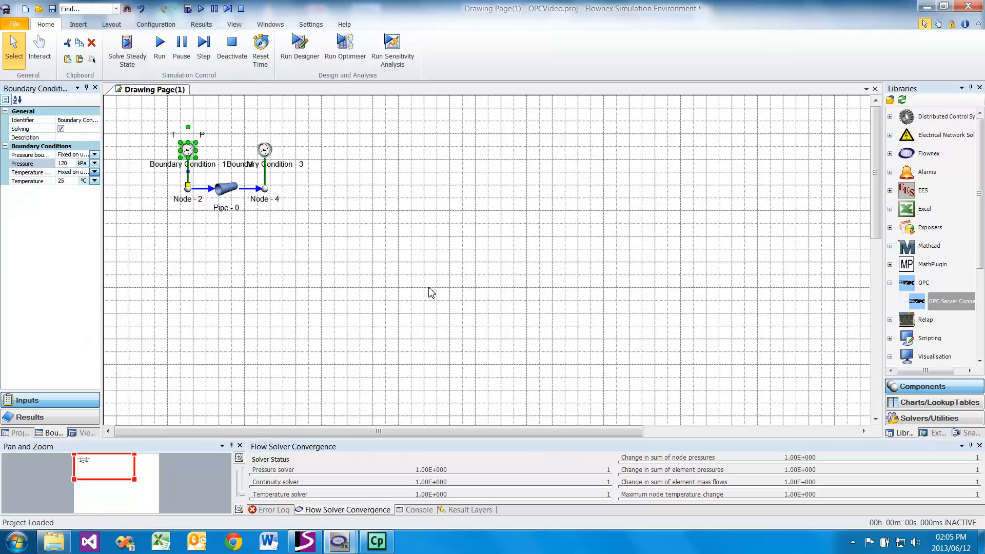
click(316, 542)
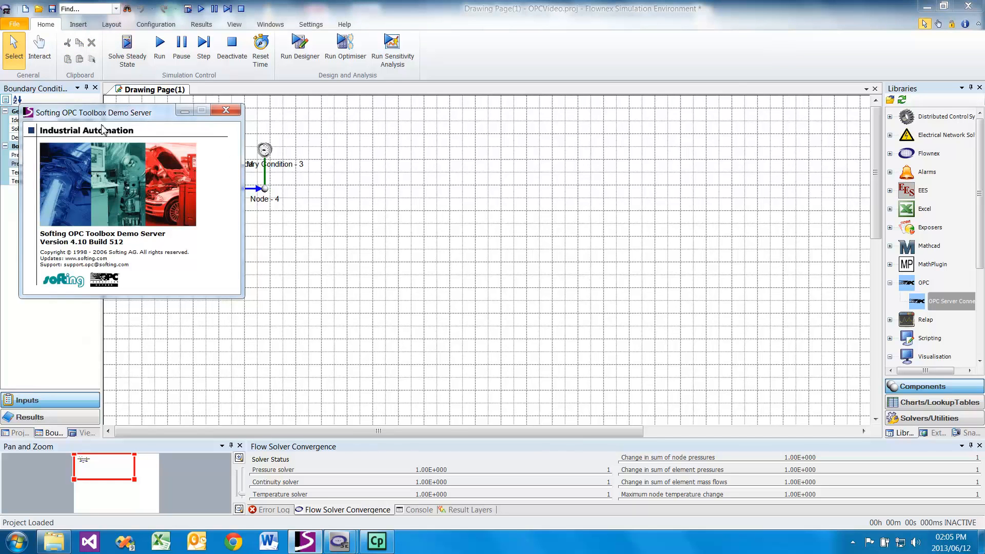
click(478, 194)
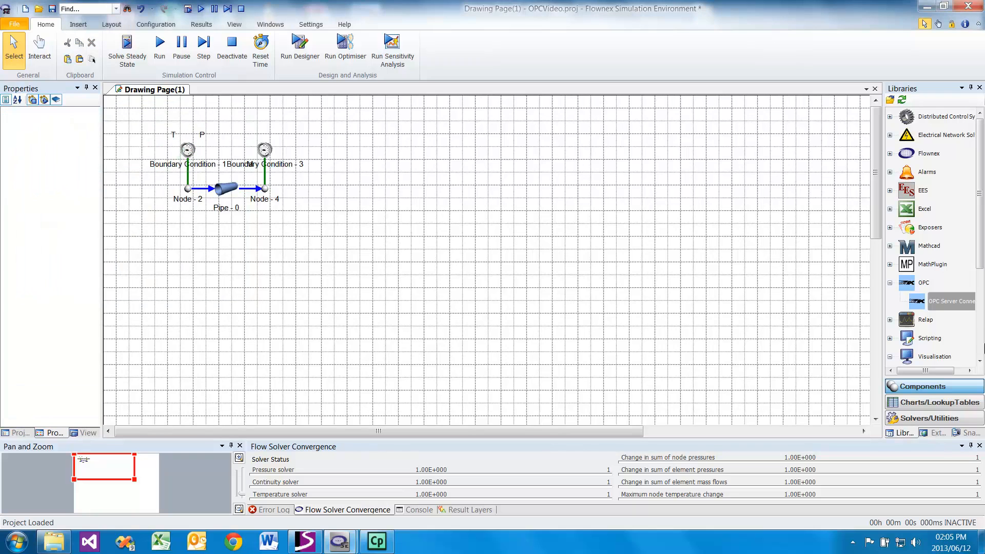
Add an OPC Server Connection component to the drawing page beside the pipe network and open its configuration window
click(959, 305)
drag(958, 305, 361, 200)
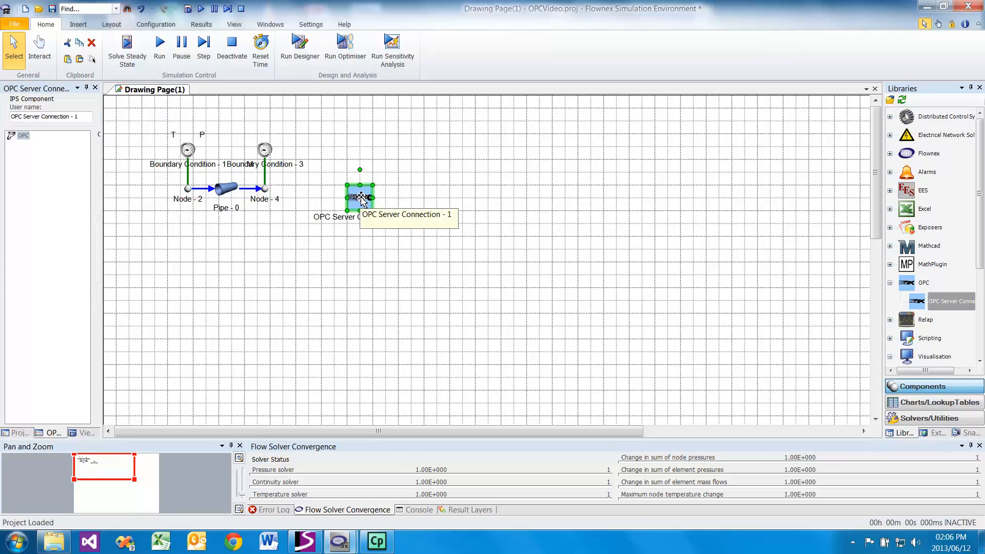
double_click(361, 199)
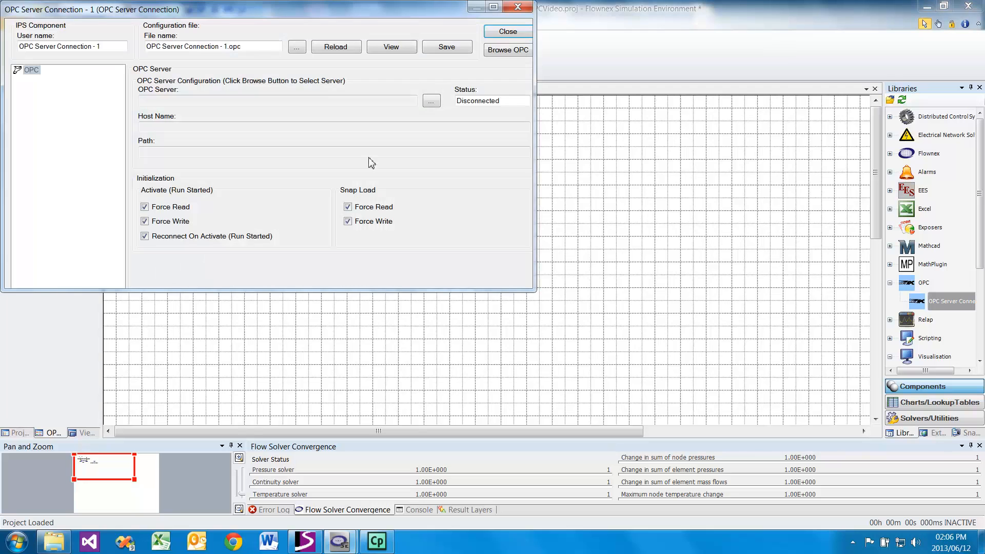
drag(533, 290, 553, 307)
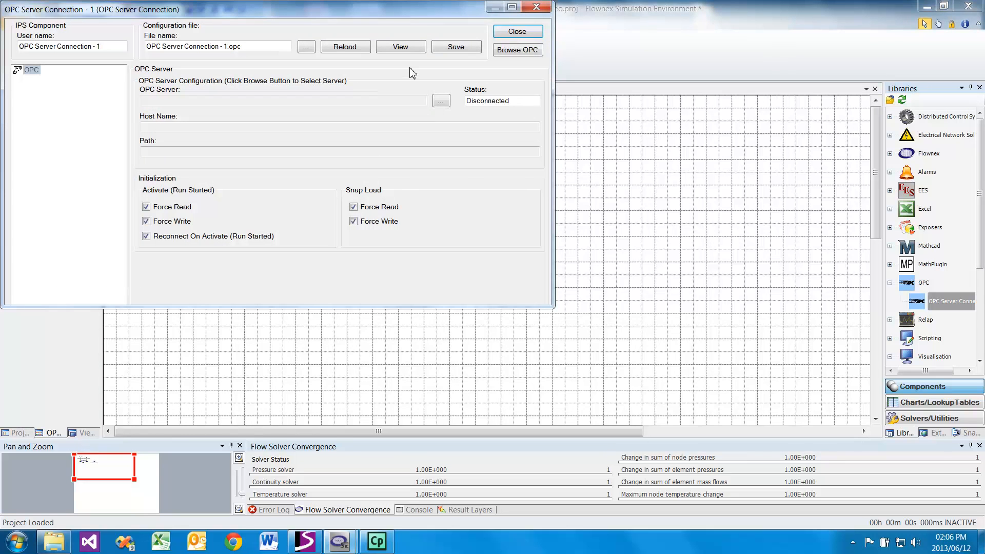
drag(426, 8, 645, 105)
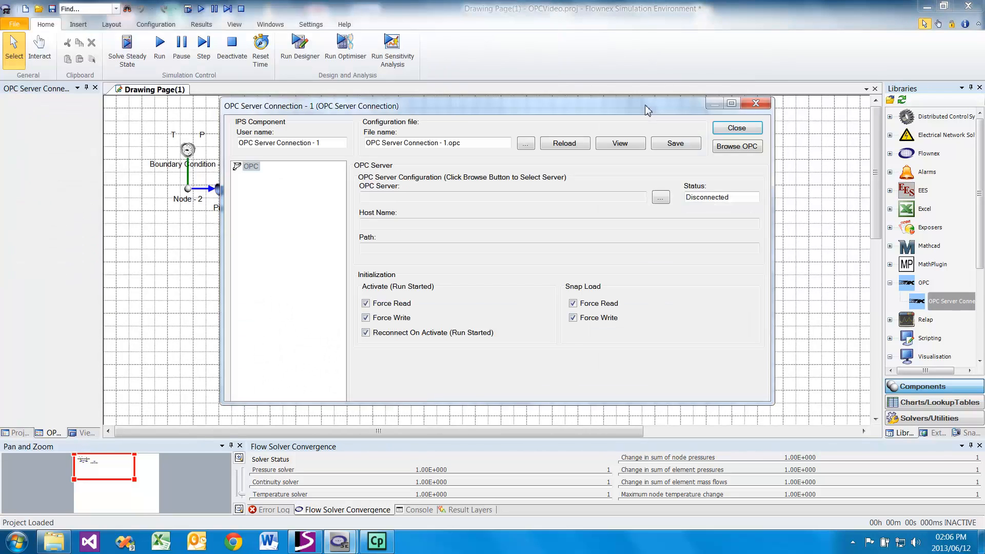
Choose the local Data Access 2.XX server Softing.OPCToolboxDemo_ServerDA as the connection's OPC server
click(660, 197)
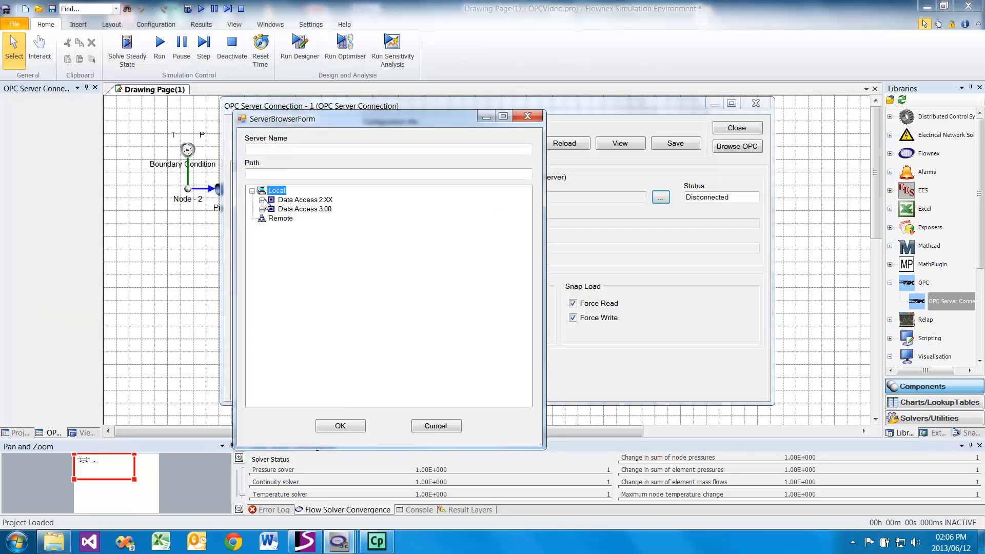
click(262, 200)
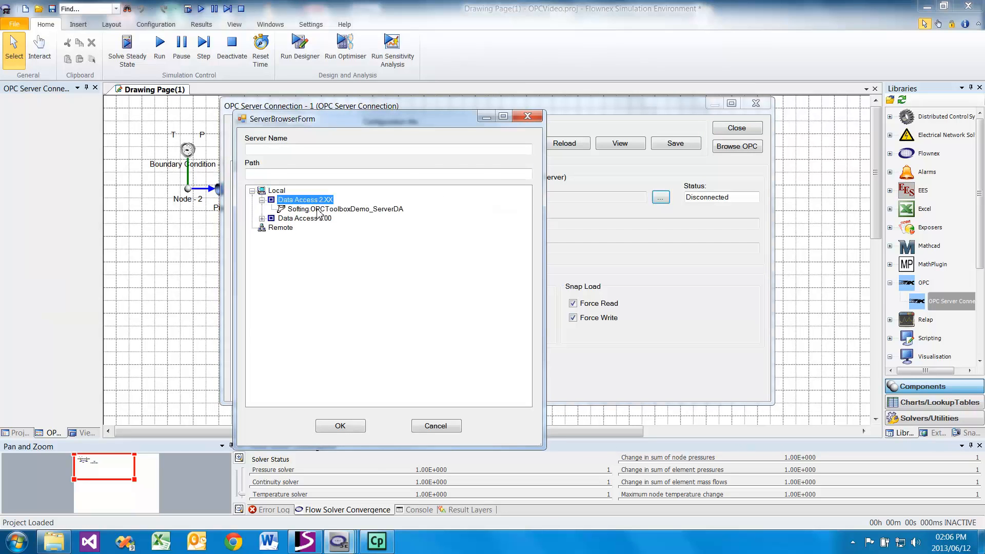
click(319, 211)
click(340, 426)
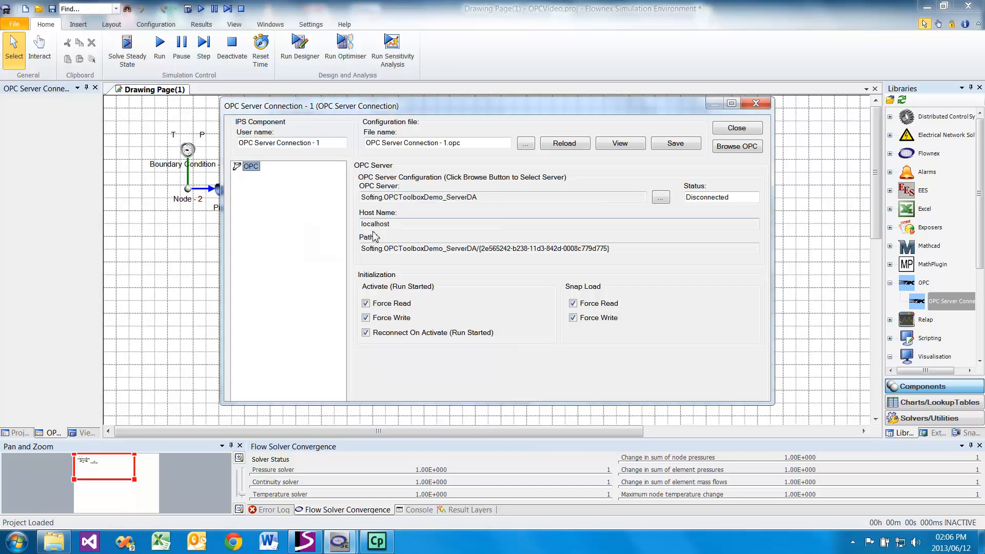
Browse the OPC server's items beside the connection window and expand its maths branch
click(734, 150)
drag(418, 137, 624, 106)
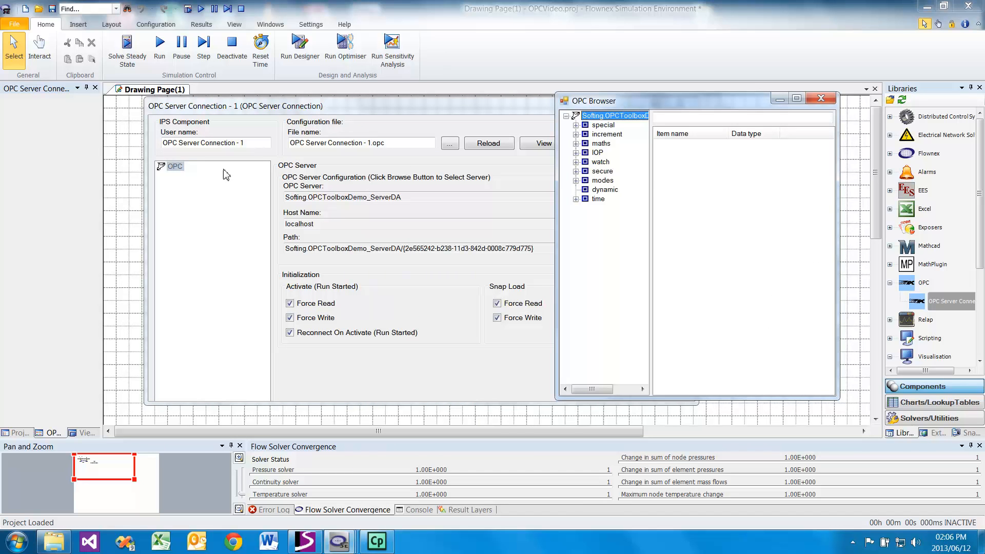
click(598, 145)
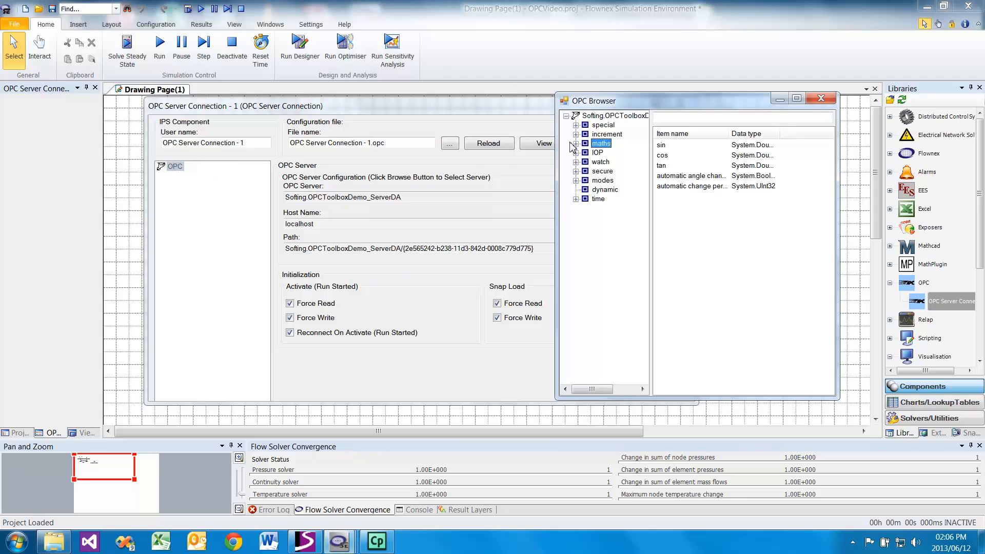
click(576, 143)
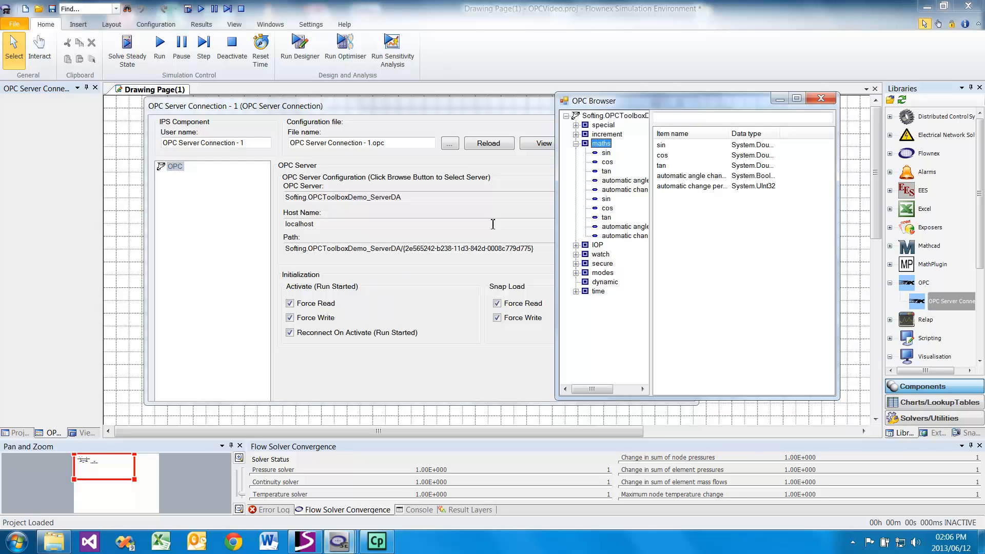
Add a new group to the OPC connection, place the maths.sin item in it, and close the OPC browser
right_click(169, 171)
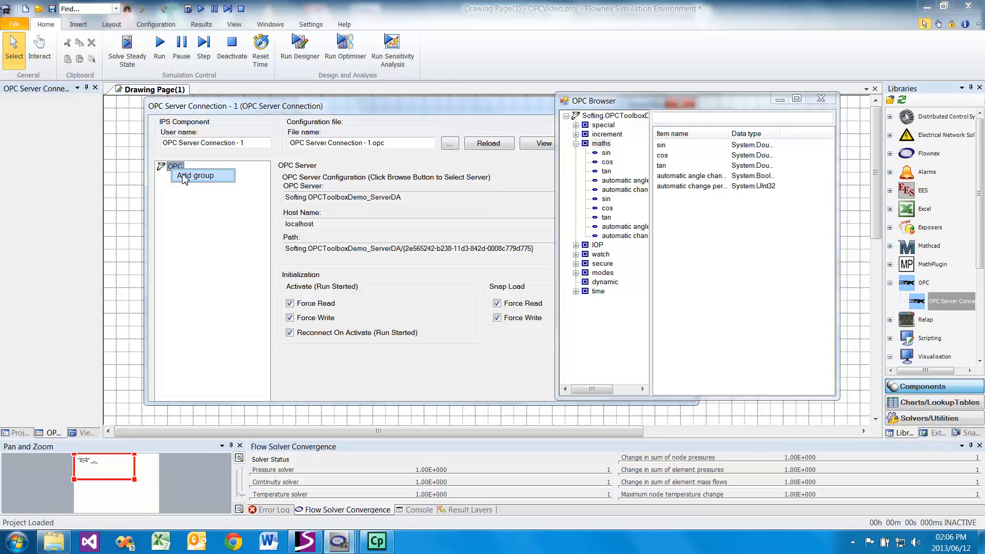
click(187, 178)
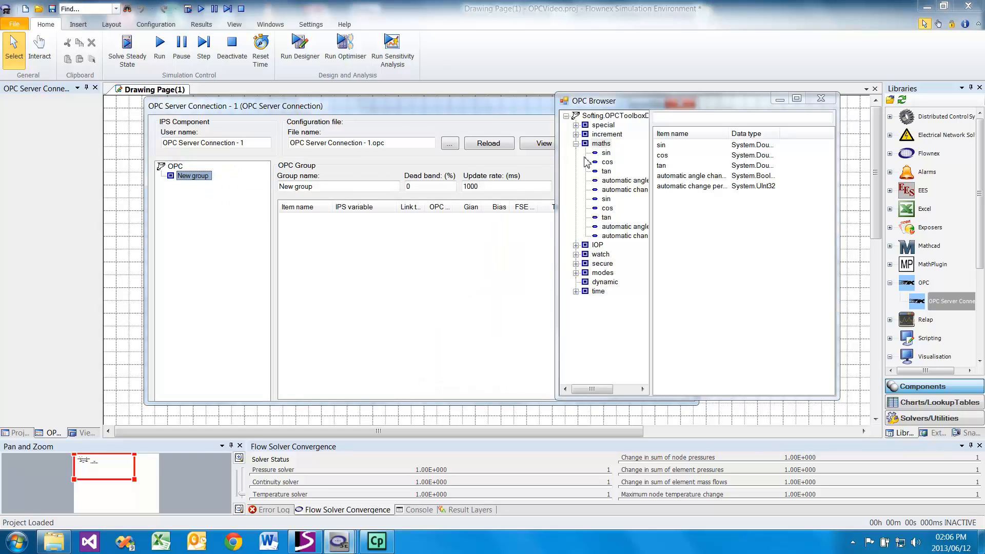
click(661, 145)
drag(667, 151, 200, 182)
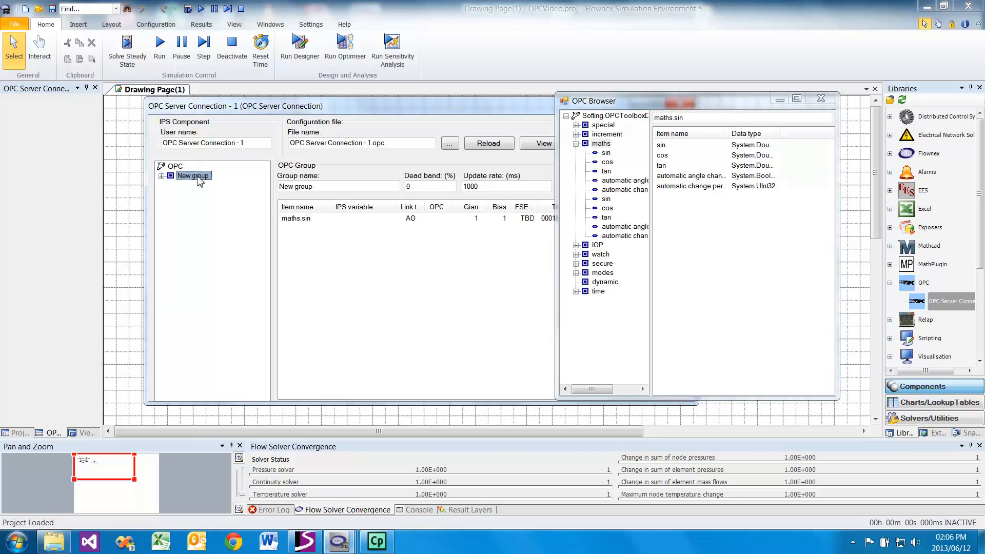
click(161, 176)
click(827, 103)
Link the Pressure input of Boundary Condition - 1 to the maths.sin OPC item
drag(326, 108, 589, 101)
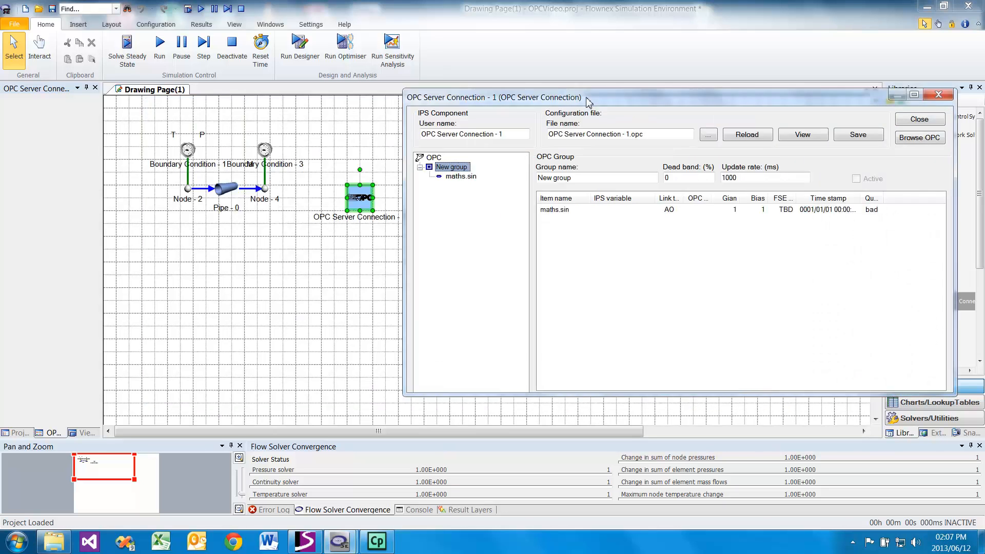
click(230, 193)
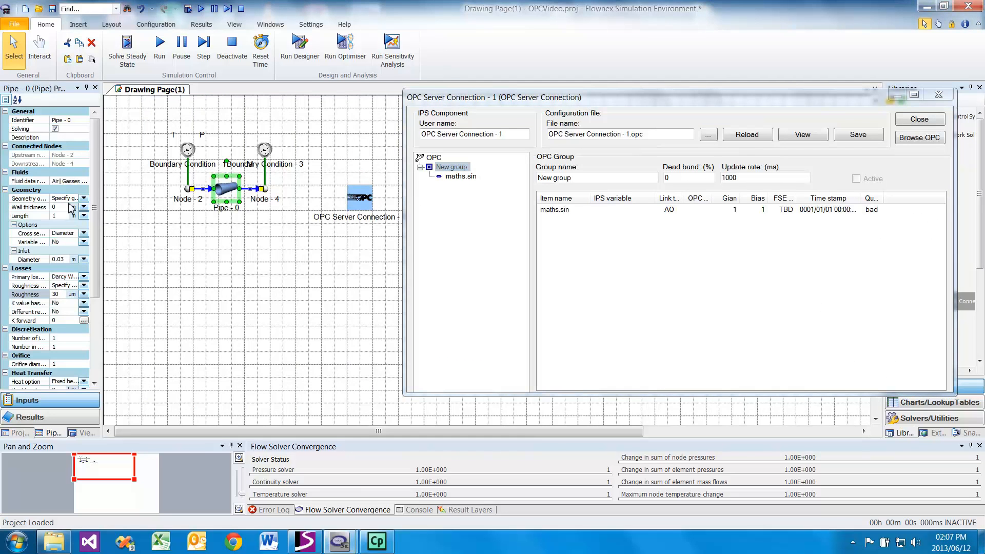
click(190, 148)
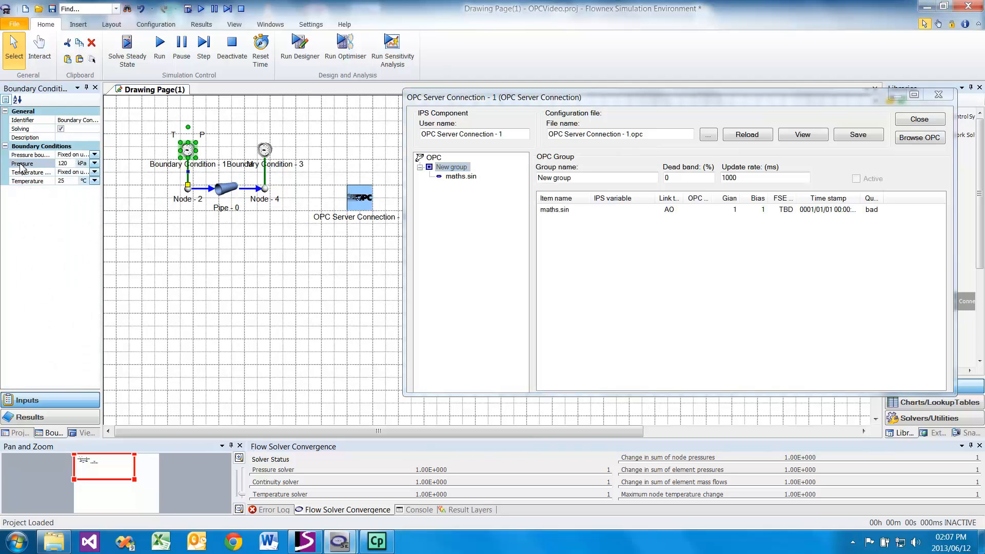
drag(22, 167, 467, 177)
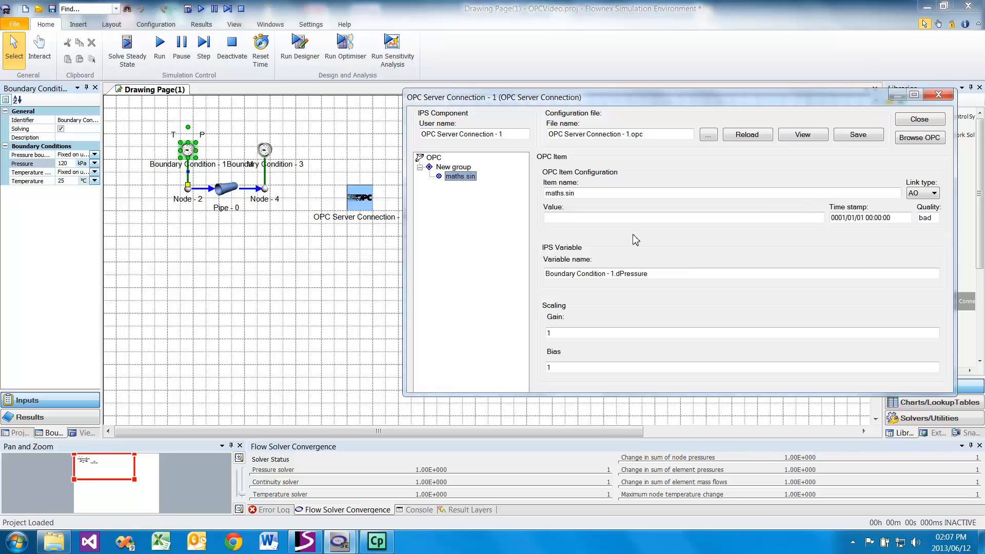
Set the maths.sin item's scaling to a gain of 10000 and a bias of 120000, and save the configuration
click(568, 334)
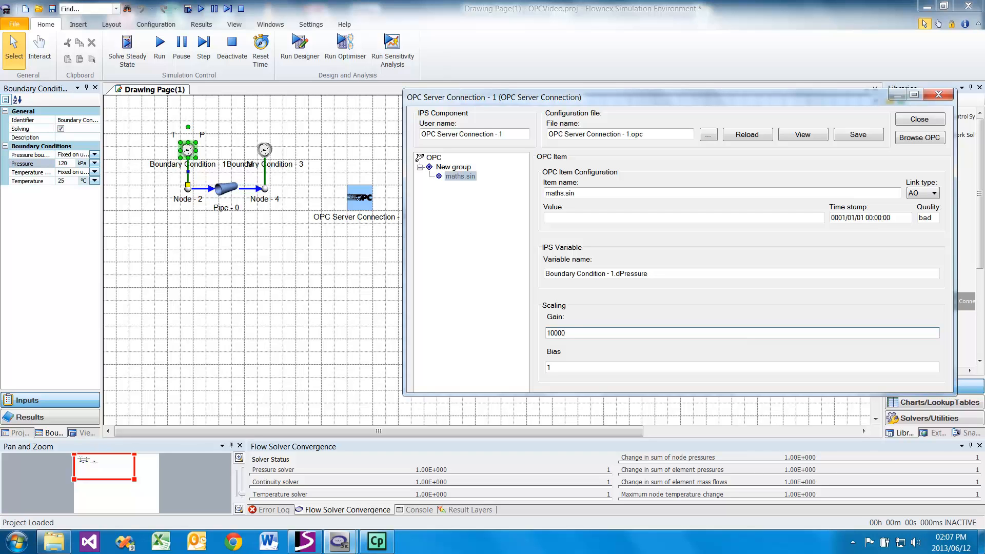
click(604, 367)
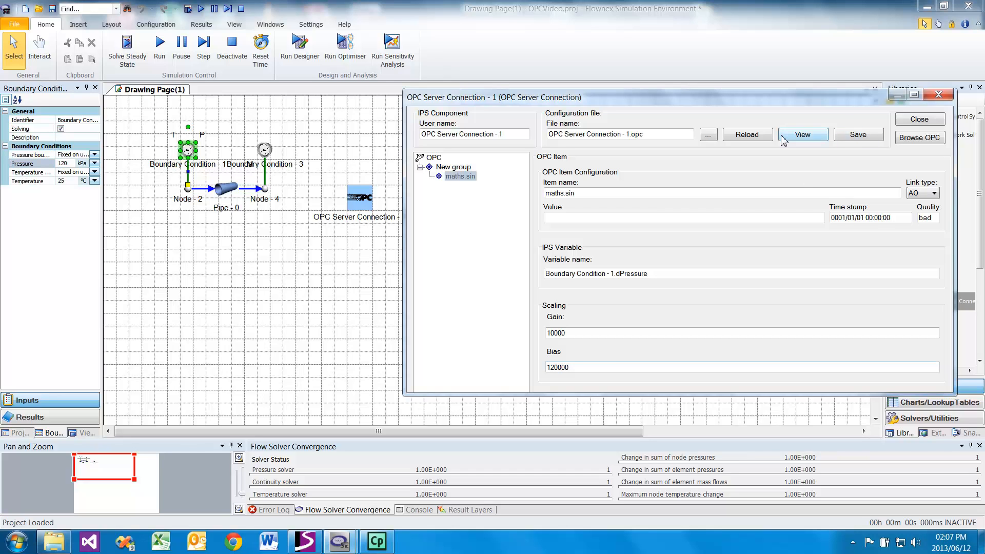
click(866, 137)
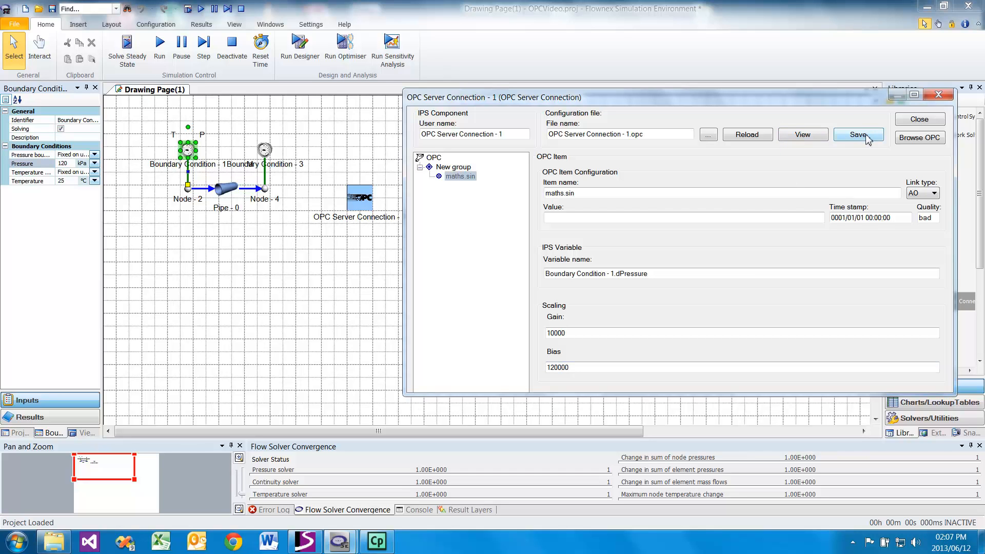
Review the saved configuration file OPC Server Connection - 1.opc and close it along with the connection window
click(813, 140)
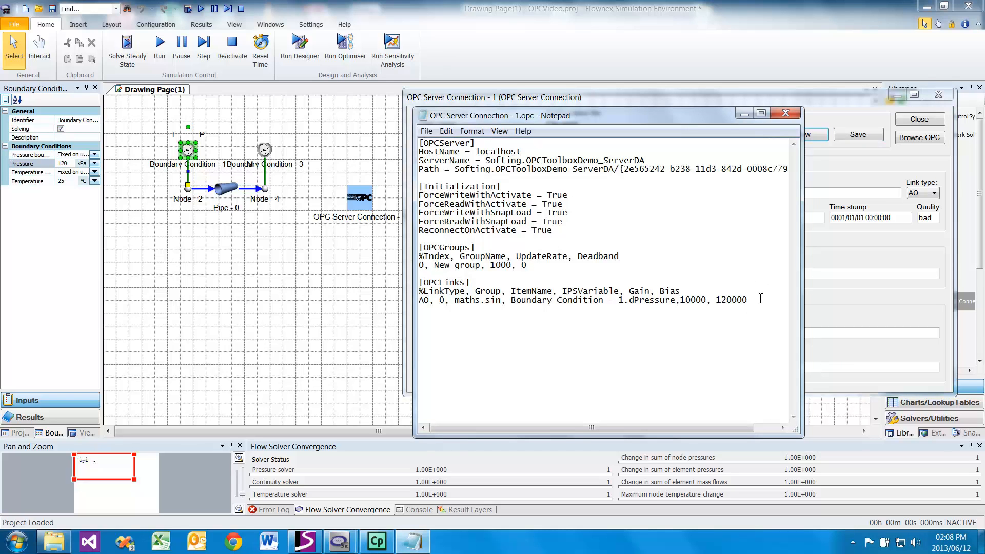
click(785, 113)
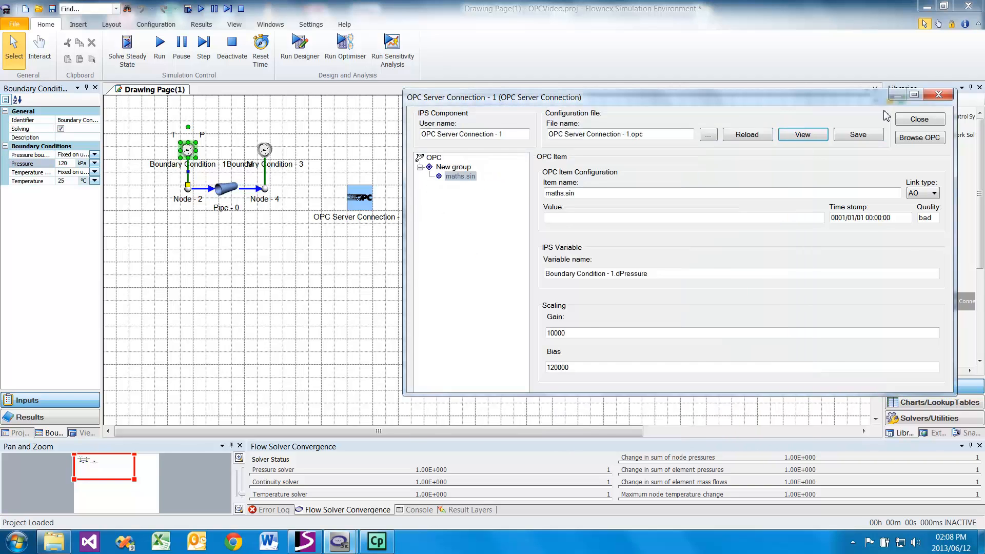
click(920, 119)
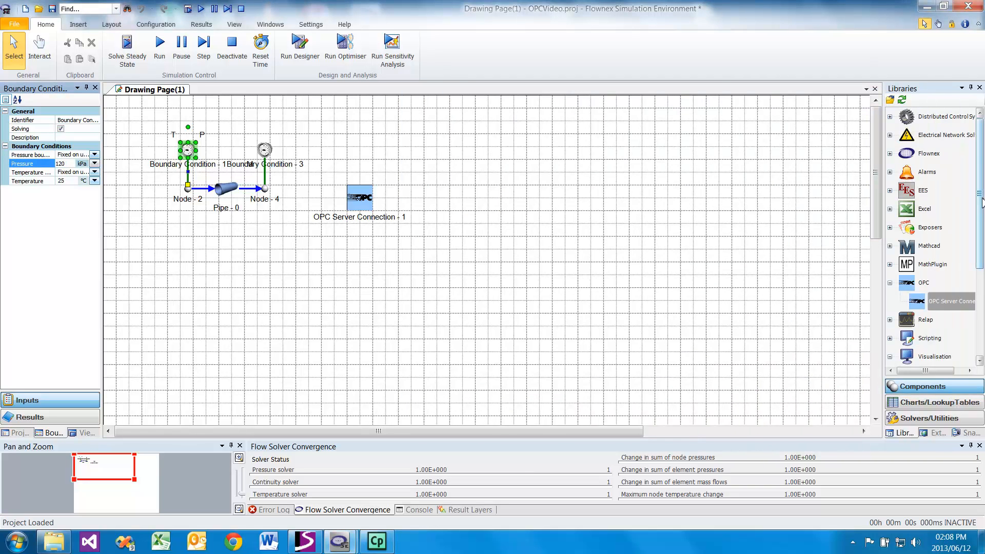
Add a line graph to the drawing page below the pipe network and lower its top edge clear of the components
drag(982, 193, 983, 277)
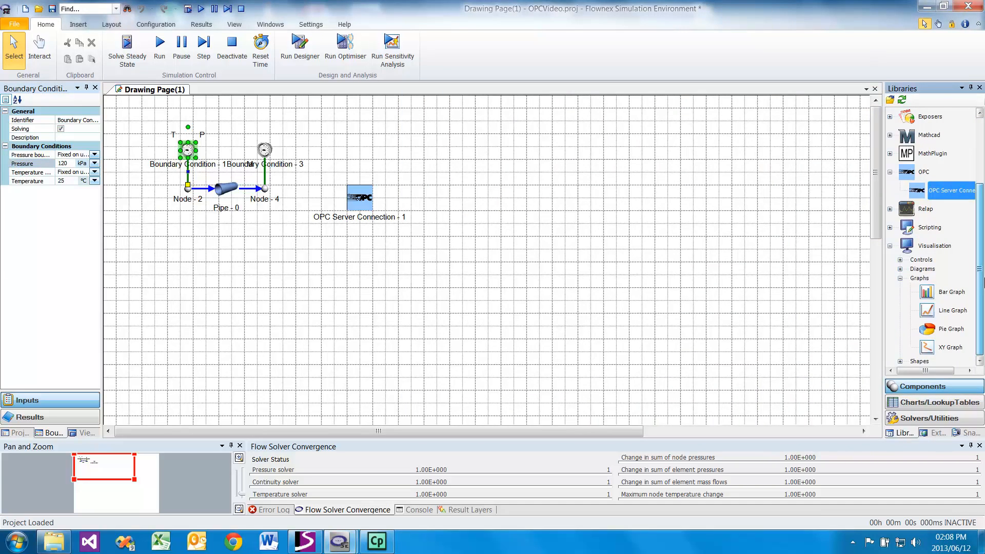
drag(959, 313, 301, 282)
drag(298, 176, 307, 220)
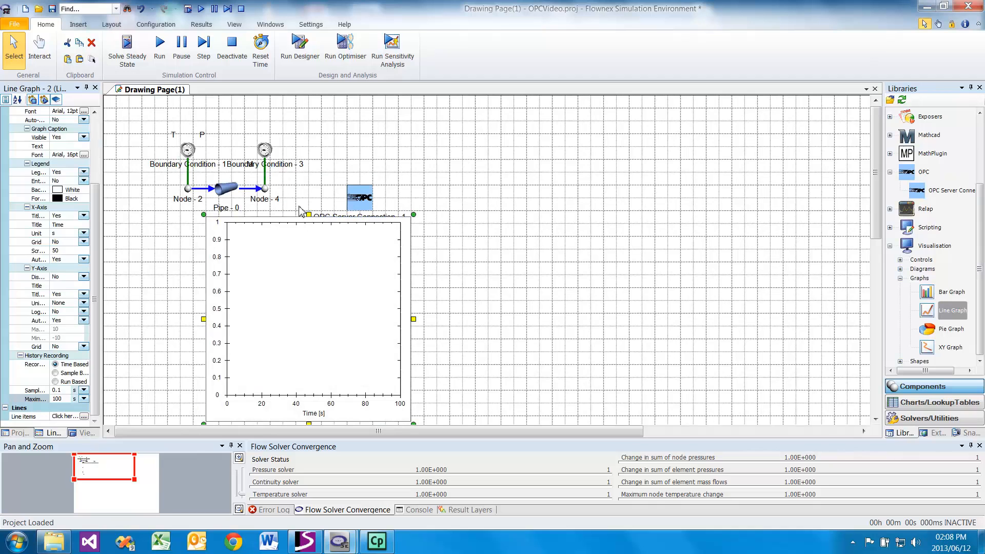
Plot the total pressure results of Node - 2 and Node - 4 on the line graph
click(185, 191)
drag(31, 137, 306, 327)
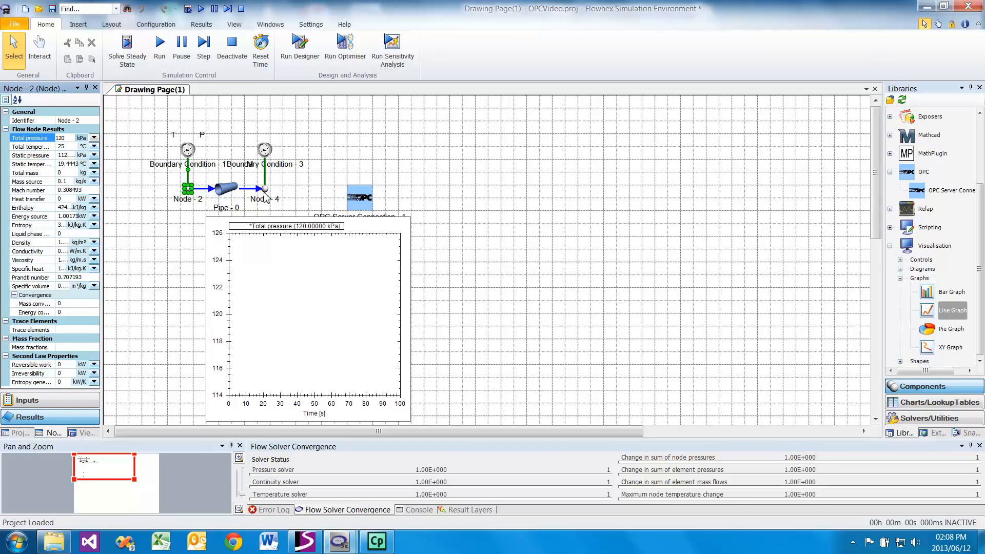
click(265, 191)
drag(28, 138, 340, 308)
click(604, 189)
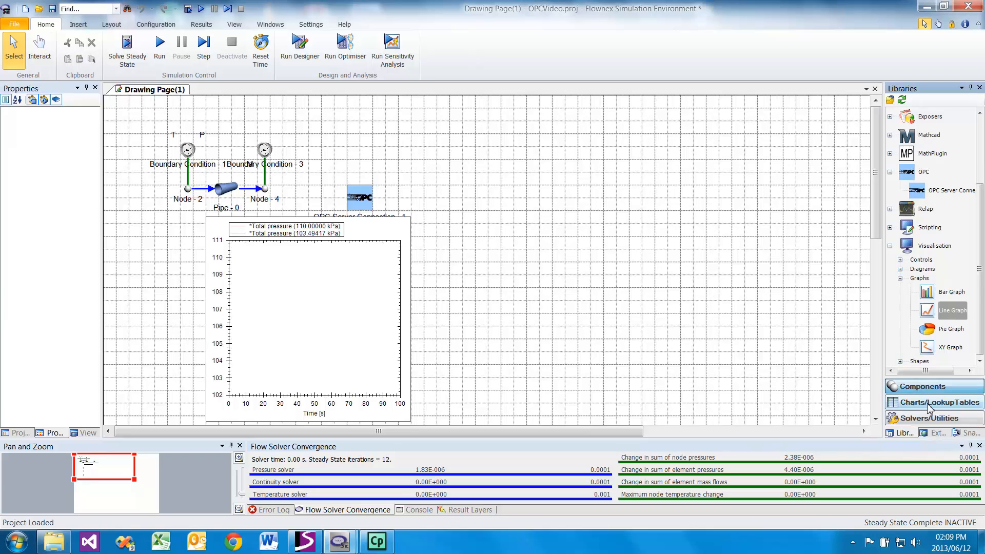
Set the Scheduler's run mode to Realtime and run the transient simulation
click(933, 418)
click(932, 338)
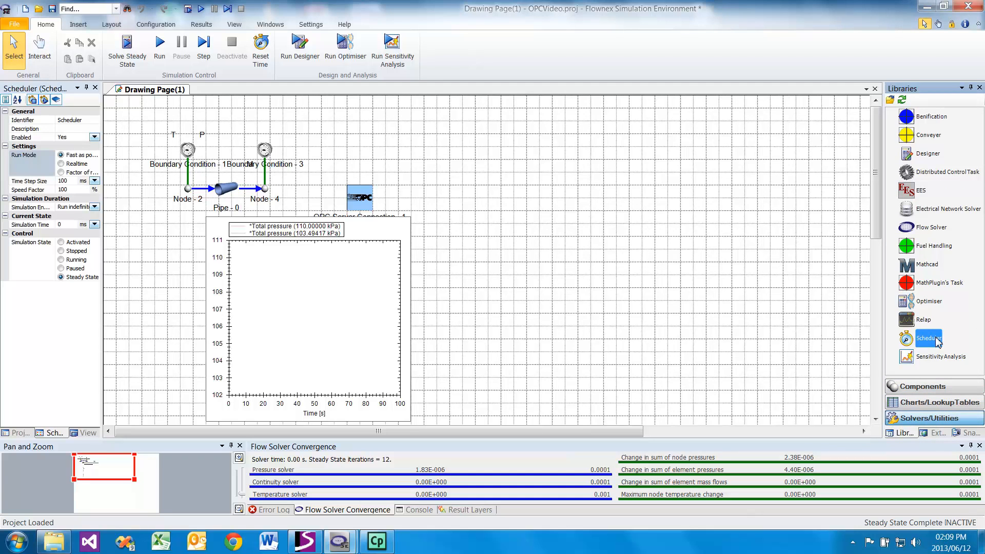
click(62, 164)
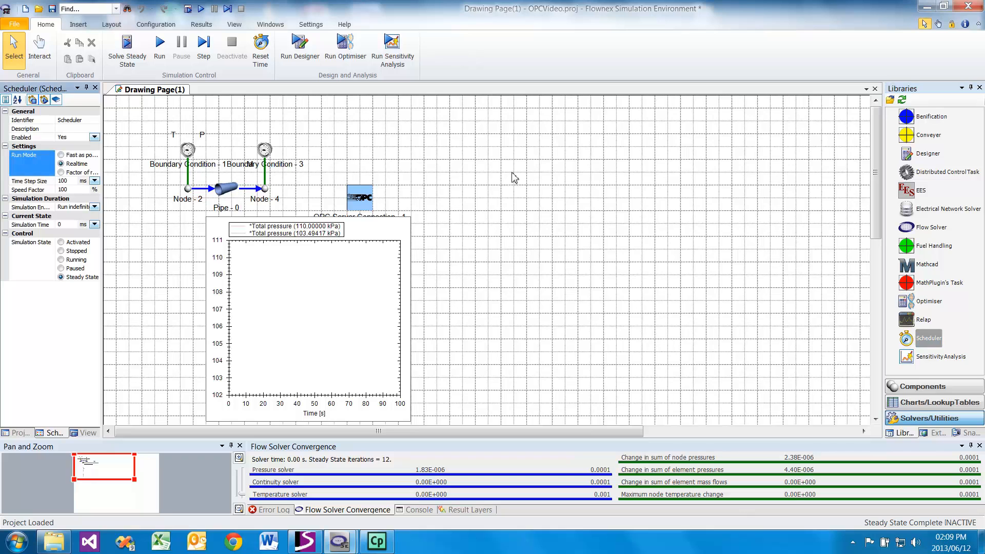
click(546, 160)
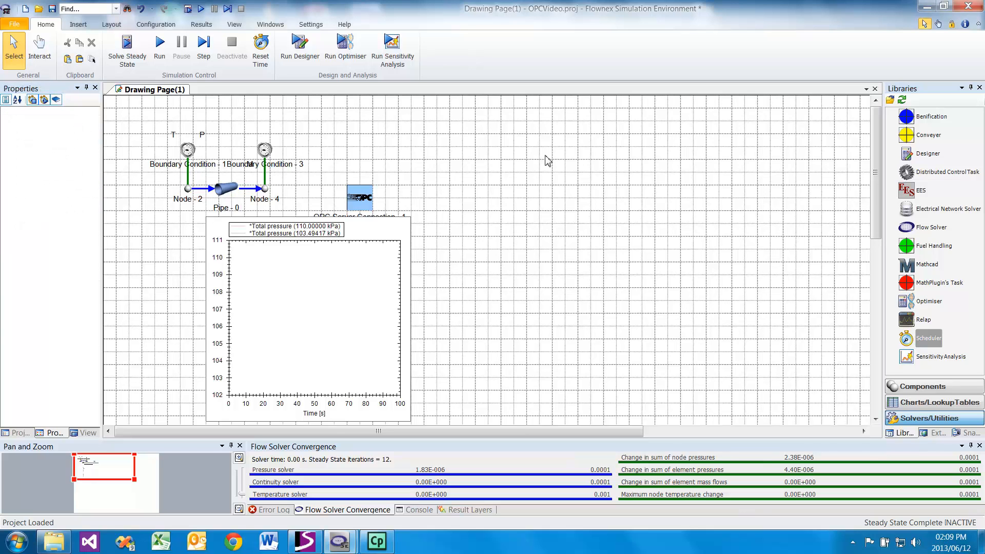
click(164, 48)
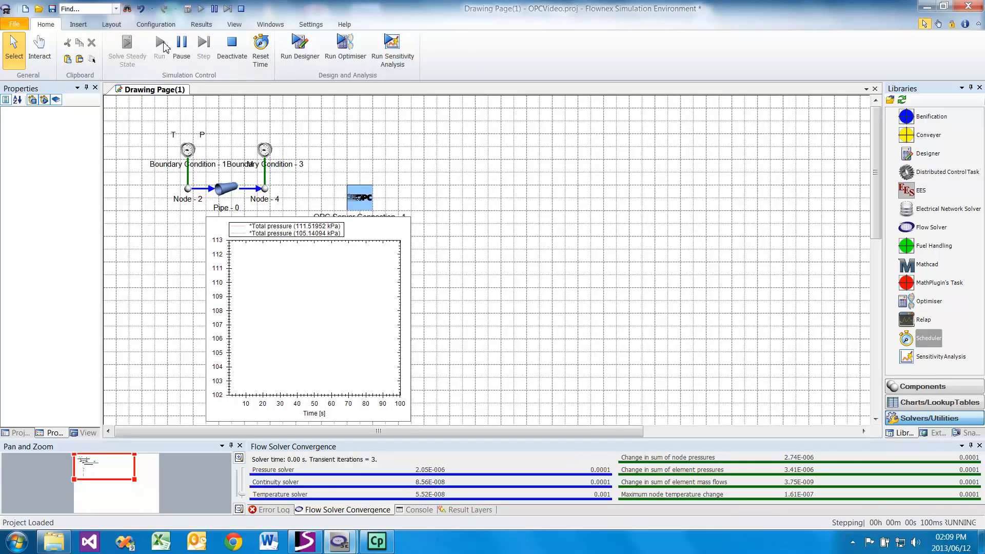